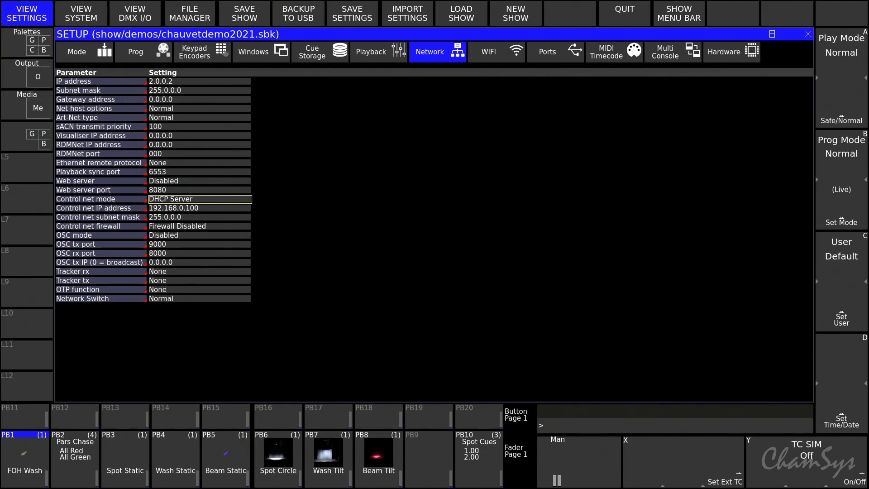
# Review the Control net mode choices and the Control net IP address in the network settings.
pyautogui.press('Return')
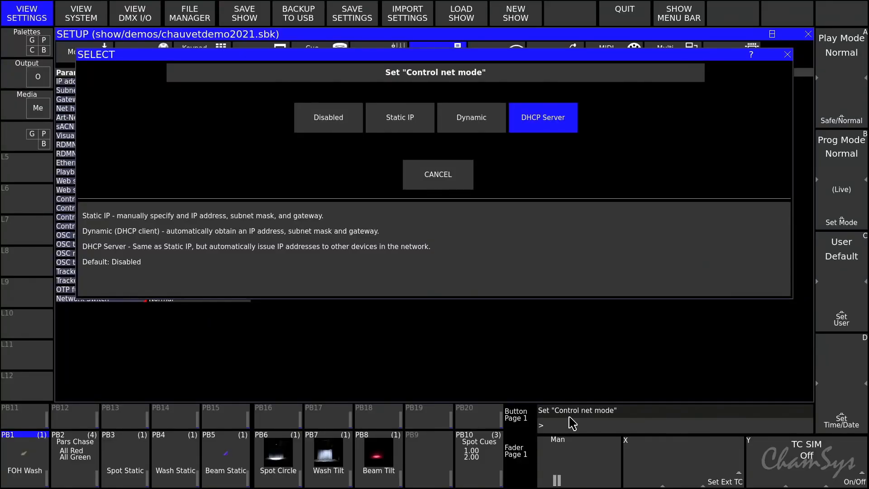
pyautogui.click(432, 184)
pyautogui.moveTo(200, 217); pyautogui.dragTo(199, 227)
pyautogui.click(199, 199)
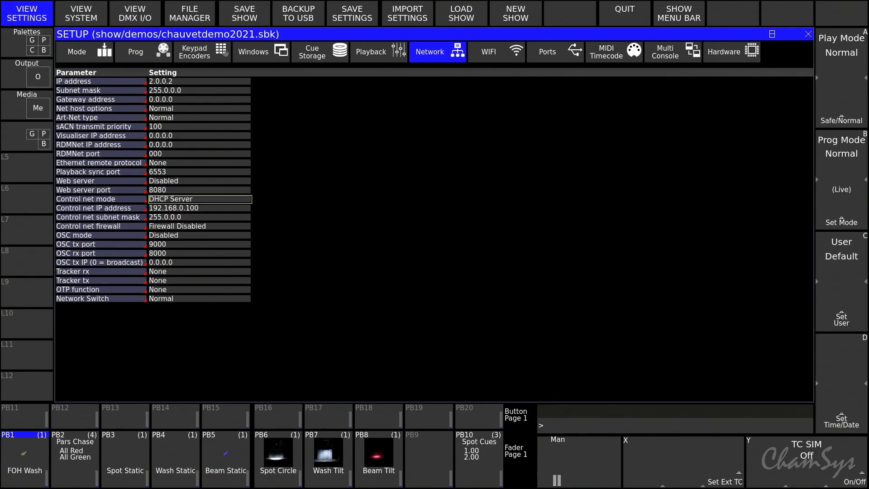
pyautogui.click(199, 209)
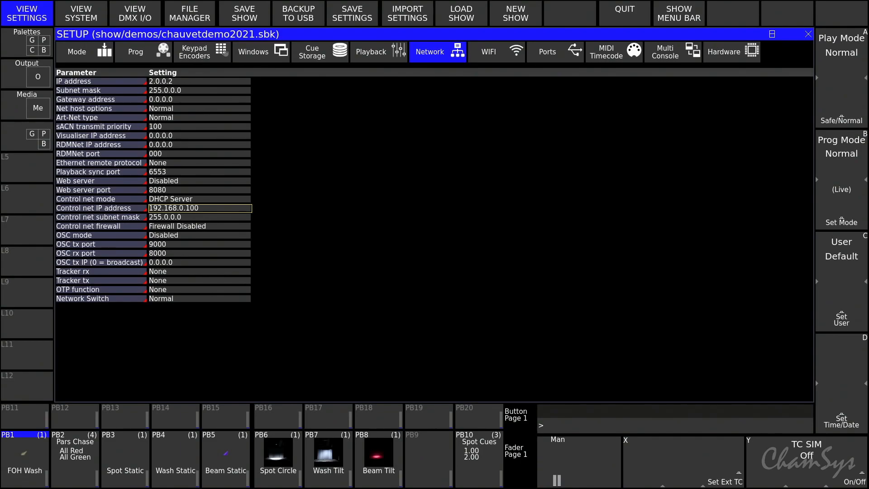
pyautogui.press('Escape')
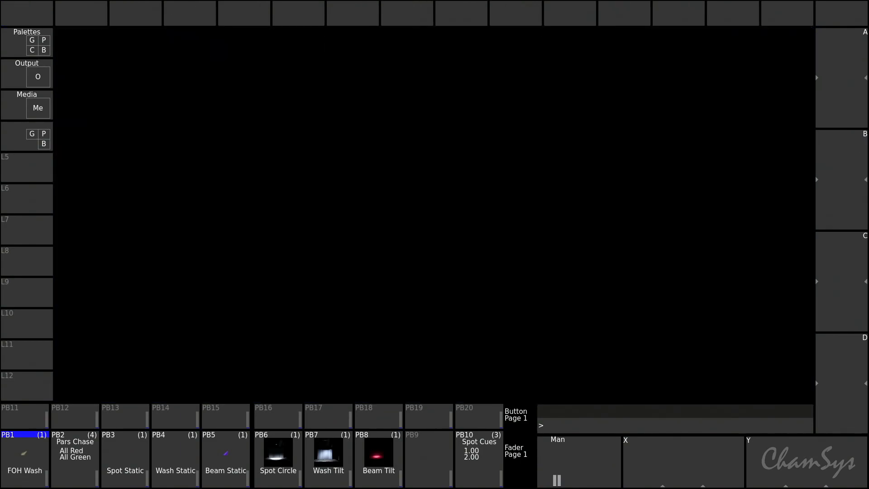
pyautogui.hotkey('ctrl', 's')
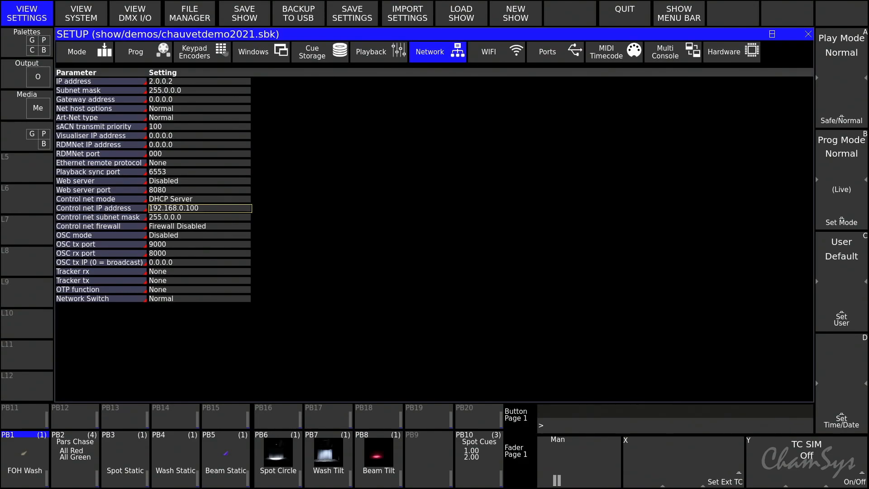
# Set the Control net firewall to Firewall Disabled and view the Net page of the system status.
pyautogui.click(200, 244)
pyautogui.click(199, 226)
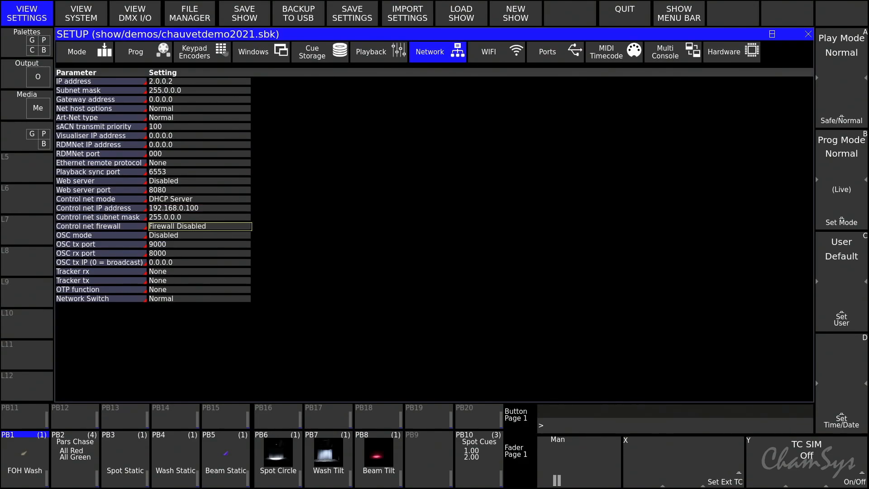
pyautogui.press('Return')
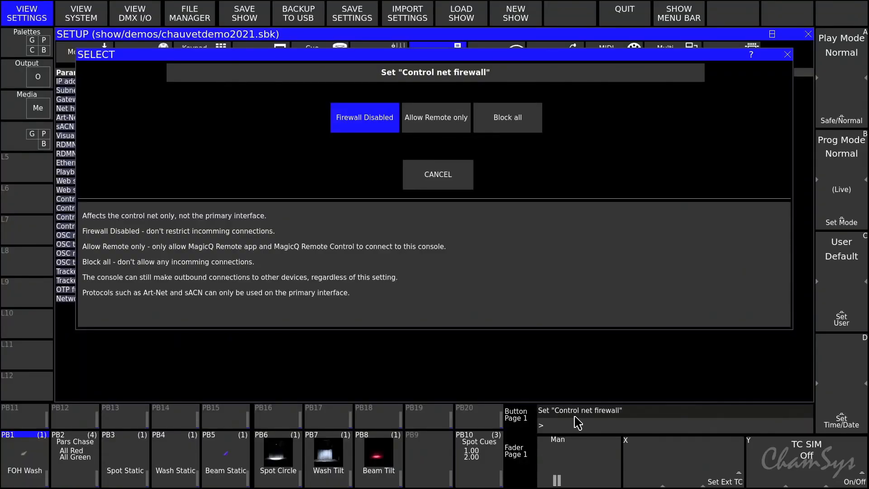
pyautogui.click(346, 119)
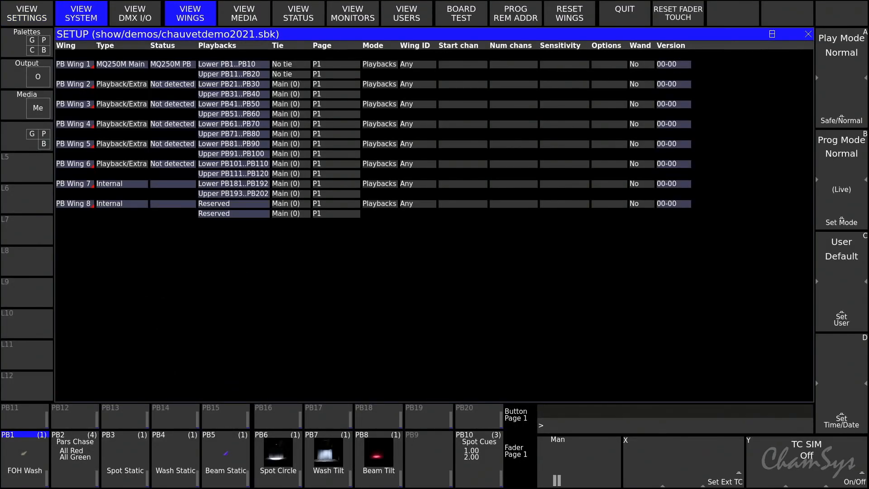
pyautogui.click(299, 14)
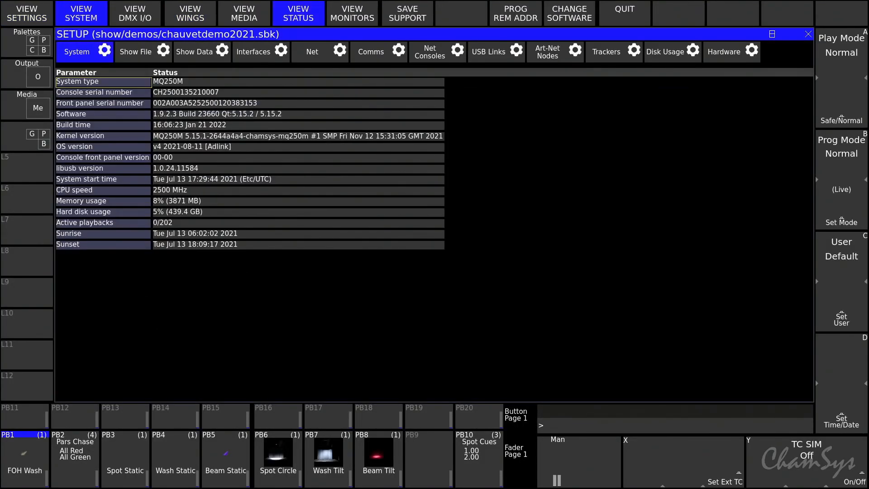
pyautogui.click(312, 52)
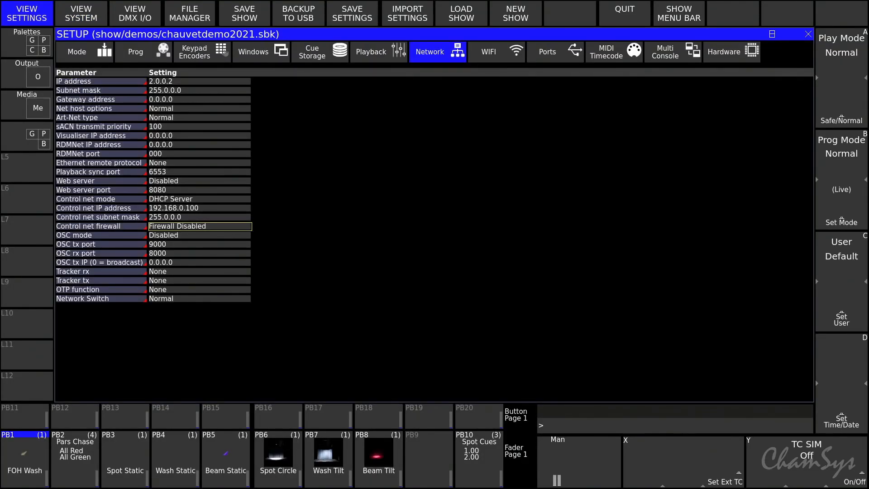
# Review the VirtualDJ OS2L and Denon StagelinQ options in the MIDI Timecode settings.
pyautogui.click(614, 52)
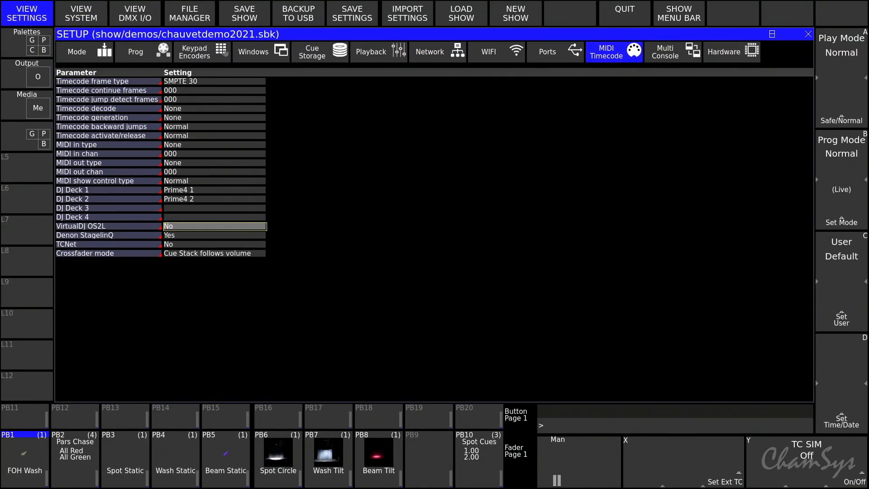
pyautogui.click(108, 226)
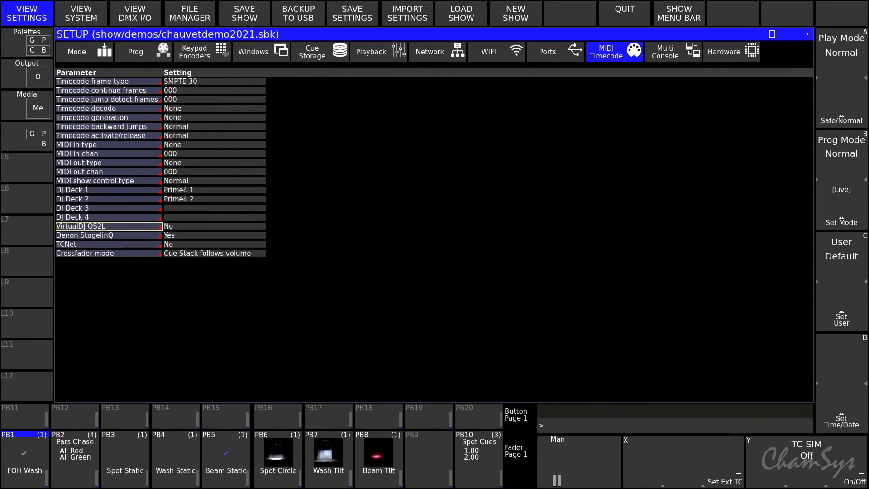
pyautogui.click(108, 235)
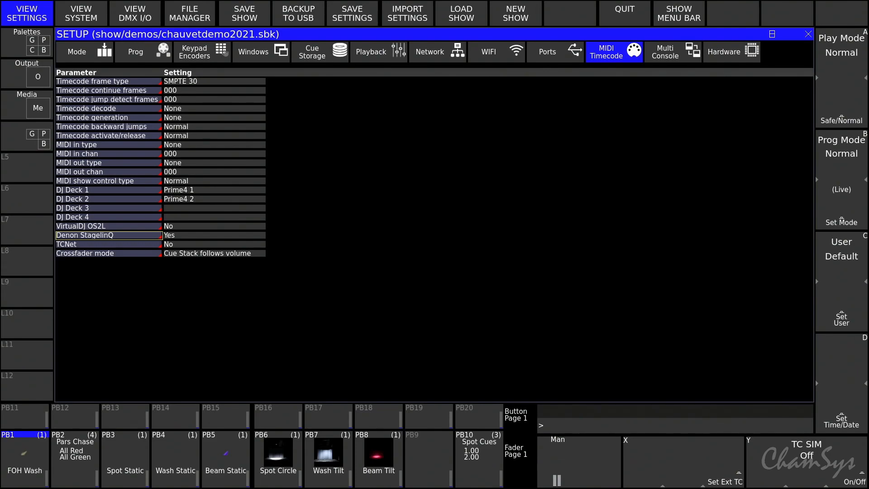
pyautogui.click(214, 236)
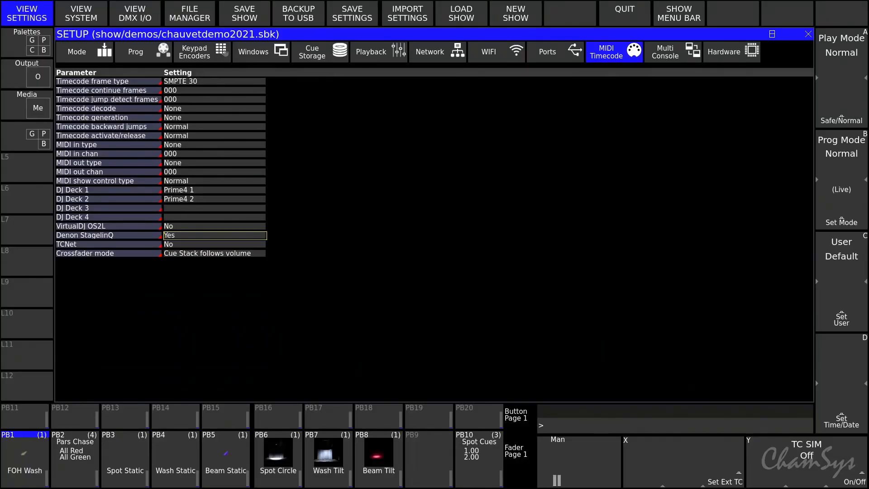
# Assign Prime4 1 to DJ Deck 1 and Prime4 2 to DJ Deck 2.
pyautogui.click(214, 189)
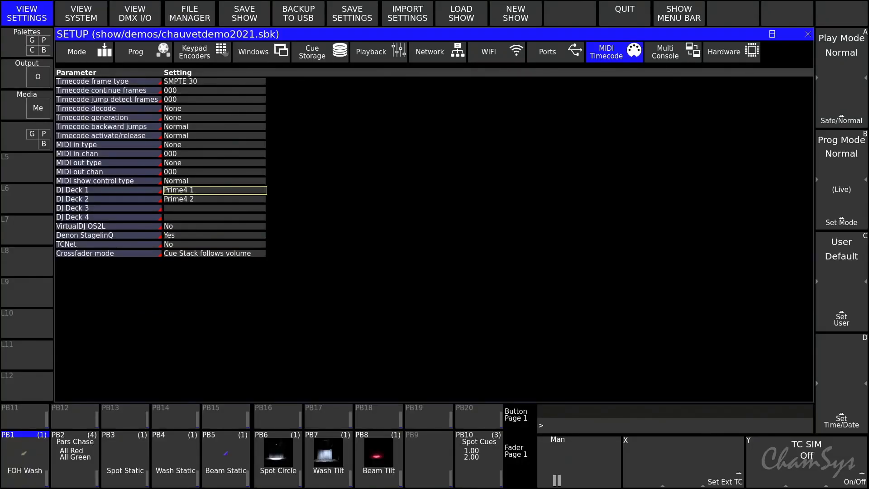
pyautogui.press('Return')
pyautogui.click(354, 130)
pyautogui.press('Down')
pyautogui.press('Return')
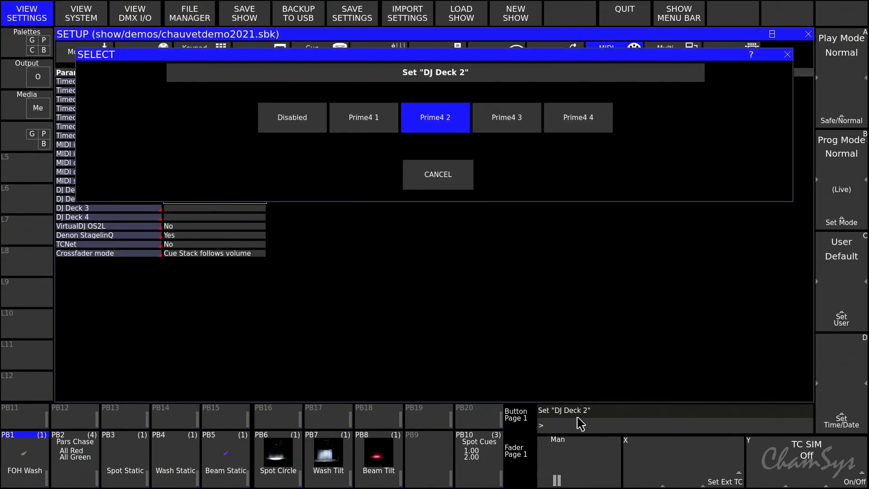
pyautogui.click(420, 120)
pyautogui.press('Down')
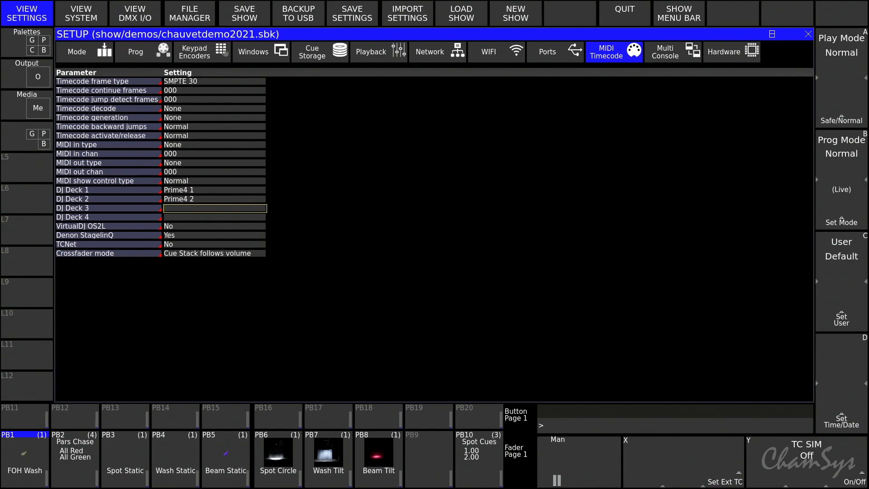
# Assign Prime4 3 to DJ Deck 3.
pyautogui.press('Return')
pyautogui.click(482, 114)
pyautogui.press('Down')
pyautogui.press('Down')
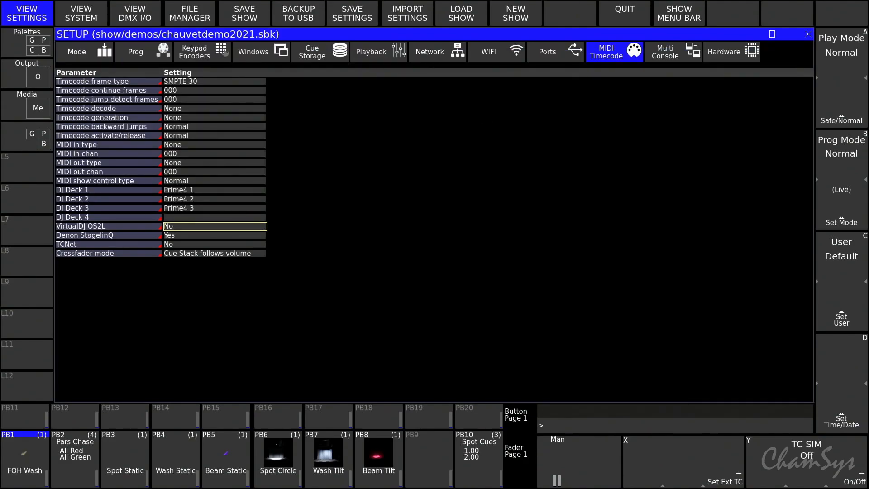
pyautogui.press('Return')
pyautogui.click(427, 181)
pyautogui.press('Up')
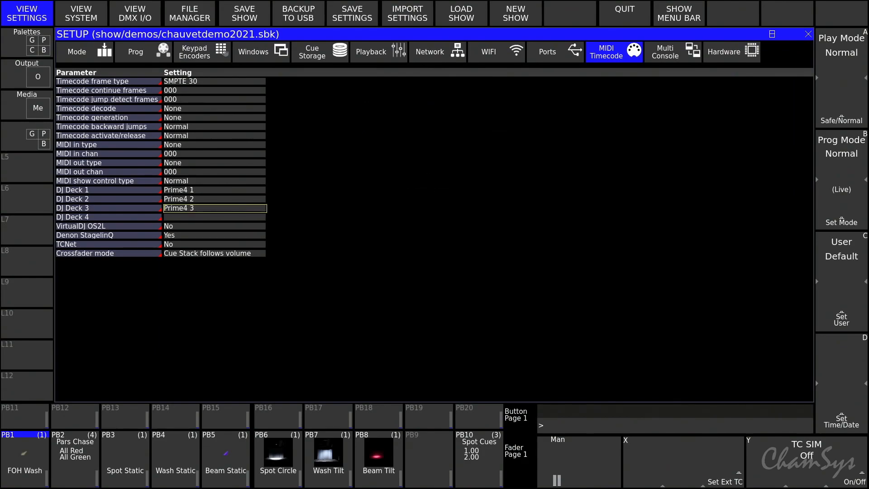
# Assign Prime4 4 to DJ Deck 4.
pyautogui.press('Down')
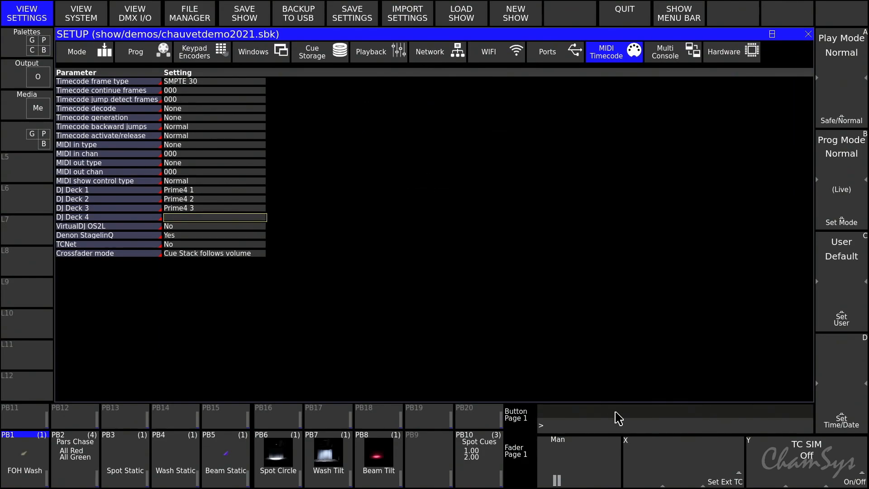
pyautogui.press('Return')
pyautogui.click(581, 119)
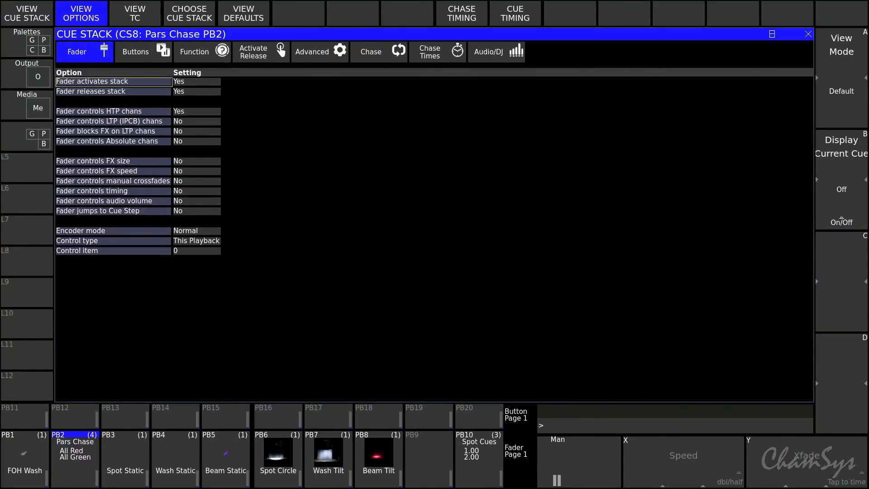
# Set Audio bumps GO/FX to Yes in the Audio/DJ options of the Pars Chase cue stack.
pyautogui.click(496, 52)
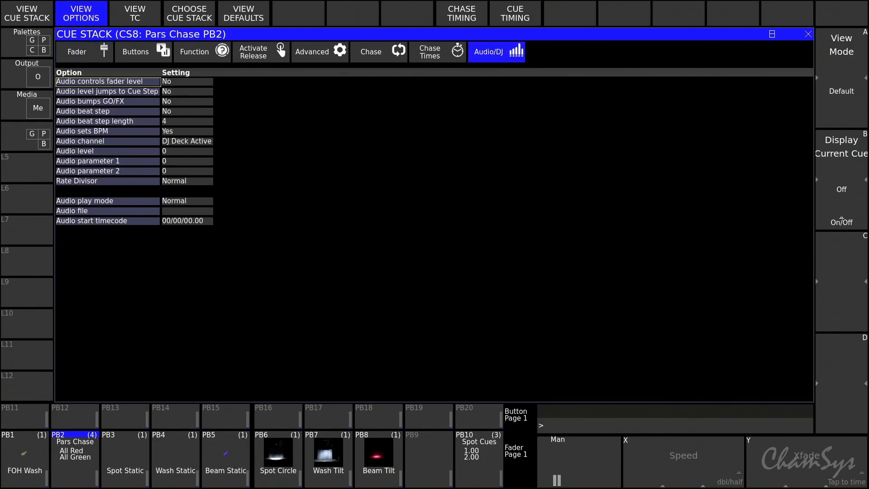
pyautogui.moveTo(187, 101); pyautogui.dragTo(187, 92)
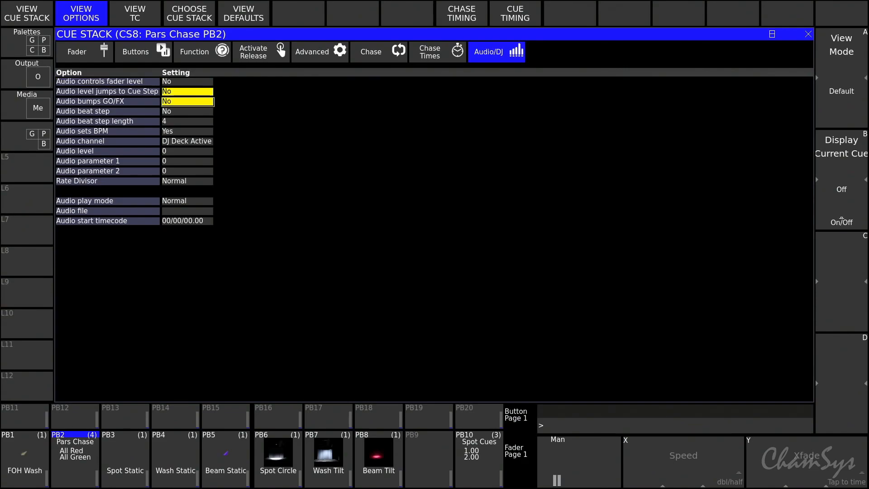
pyautogui.click(188, 102)
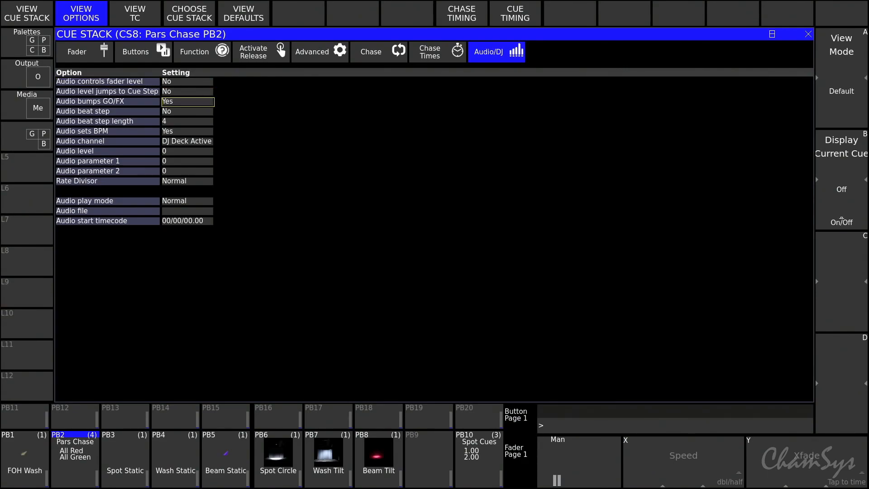
# Set the Pars Chase cue stack's Audio channel to DJ Deck Active and return to the DJ decks view.
pyautogui.moveTo(187, 132); pyautogui.dragTo(188, 141)
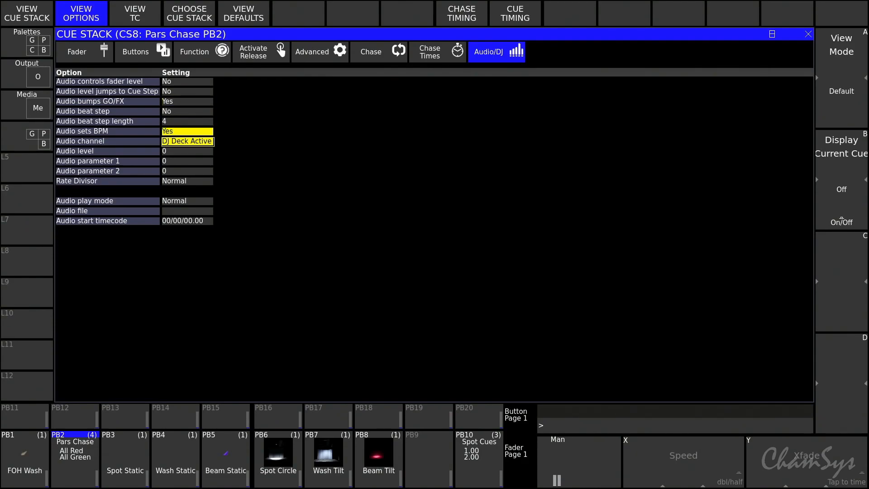
pyautogui.click(187, 151)
pyautogui.click(187, 141)
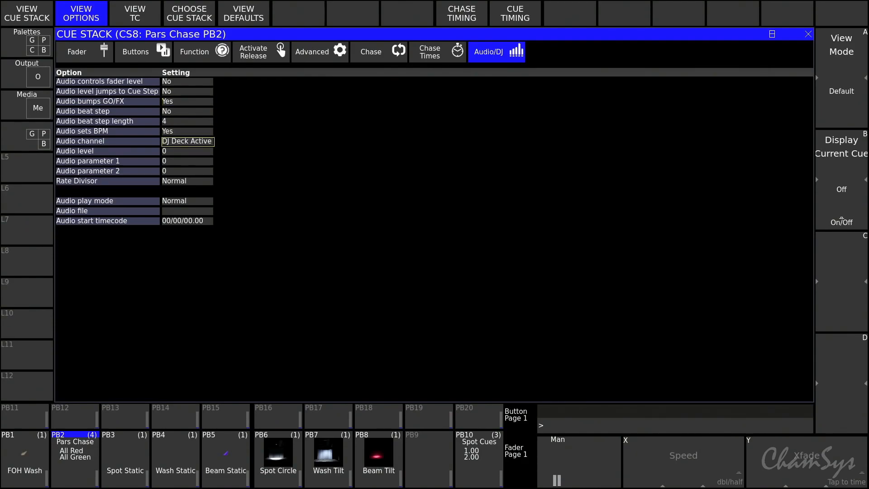
pyautogui.press('Return')
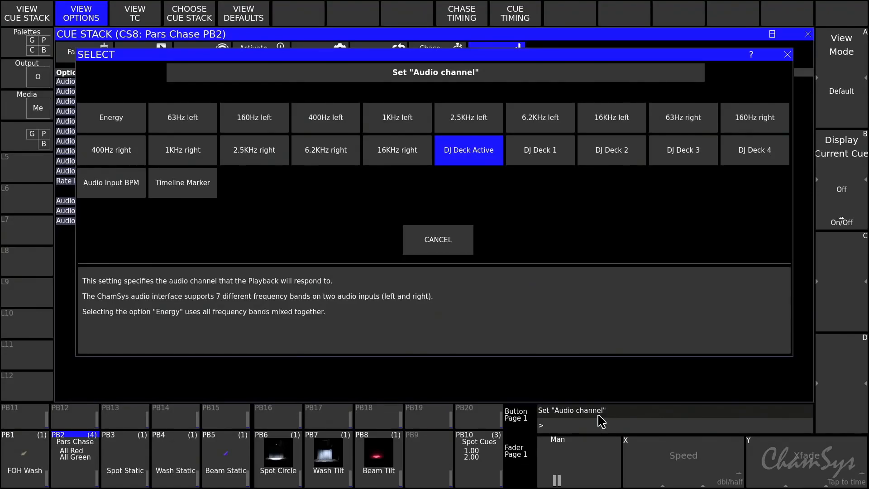
pyautogui.click(461, 151)
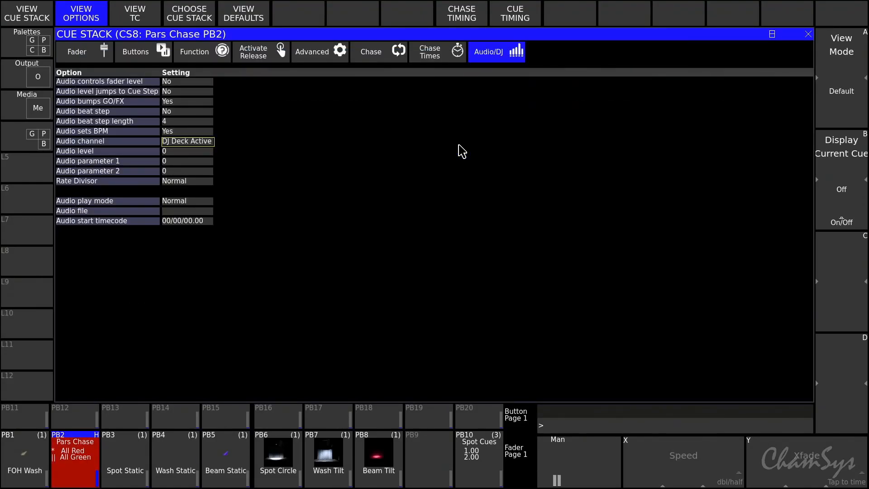
pyautogui.press('Escape')
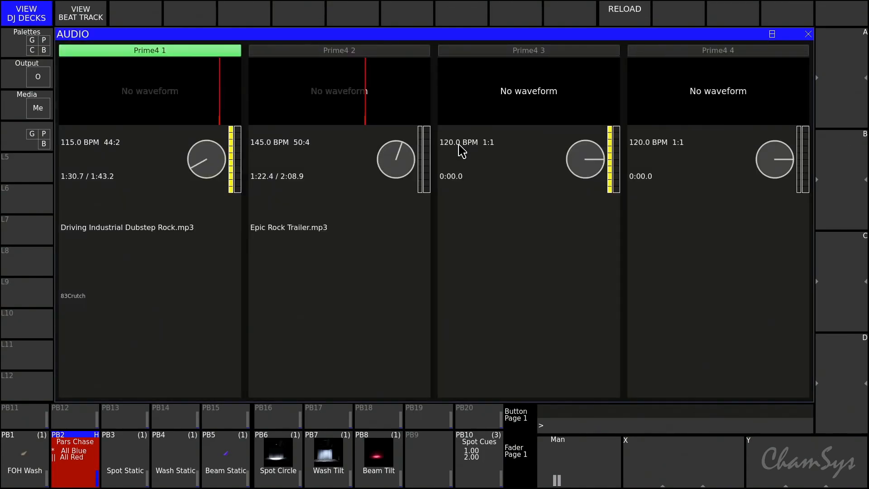